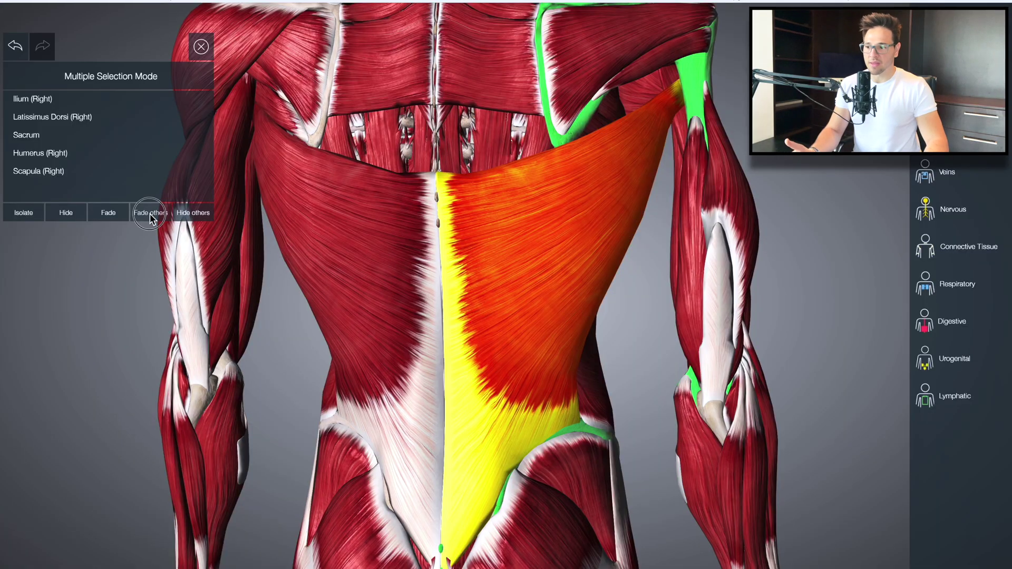
# Fade the other muscles so the right latissimus dorsi, ilium, sacrum, humerus and scapula stand out, from front and back.
pyautogui.click(151, 213)
pyautogui.scroll(-5, 823, 220)
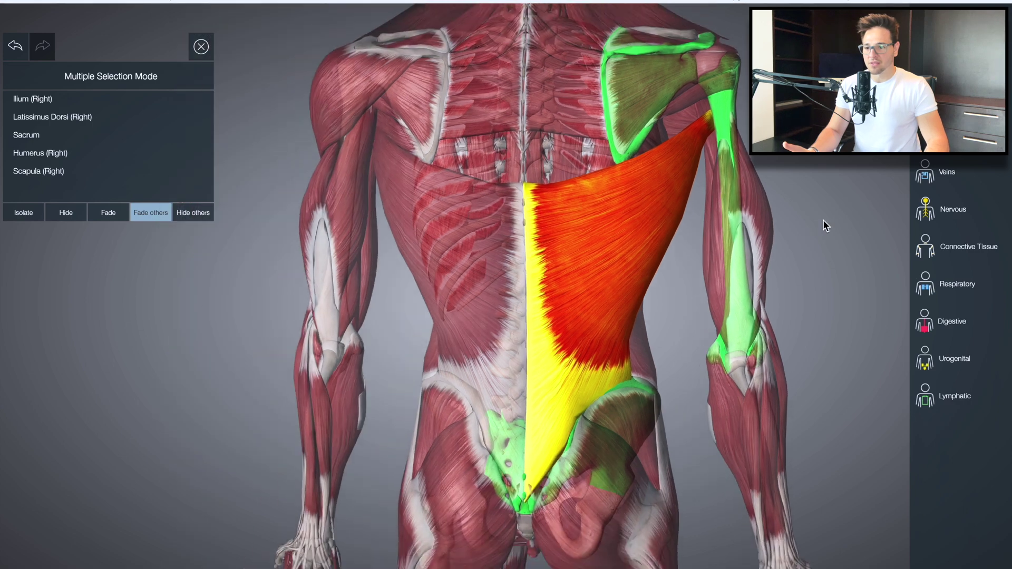
pyautogui.click(837, 205)
pyautogui.moveTo(837, 204); pyautogui.dragTo(762, 206, button='right')
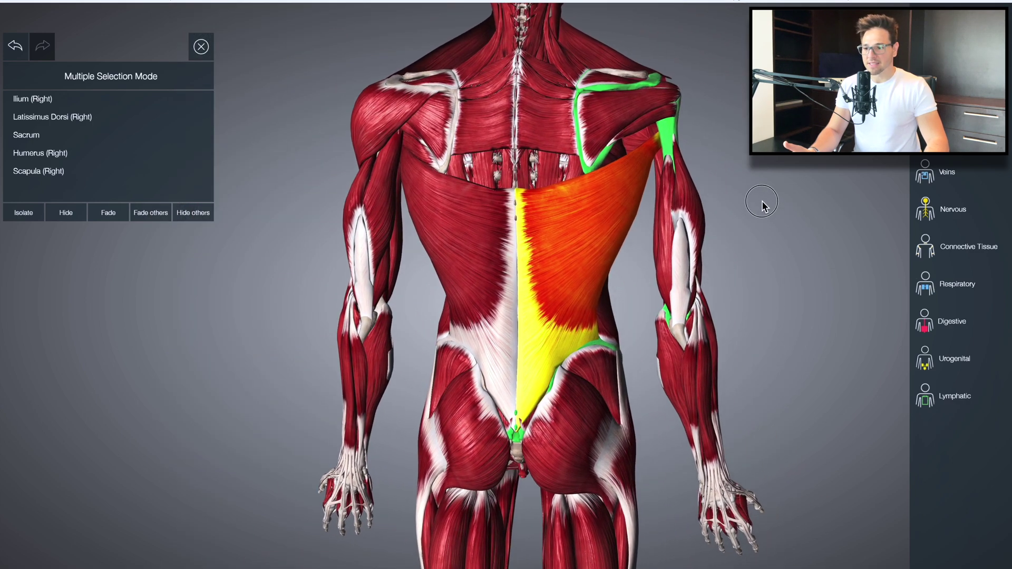
pyautogui.click(150, 213)
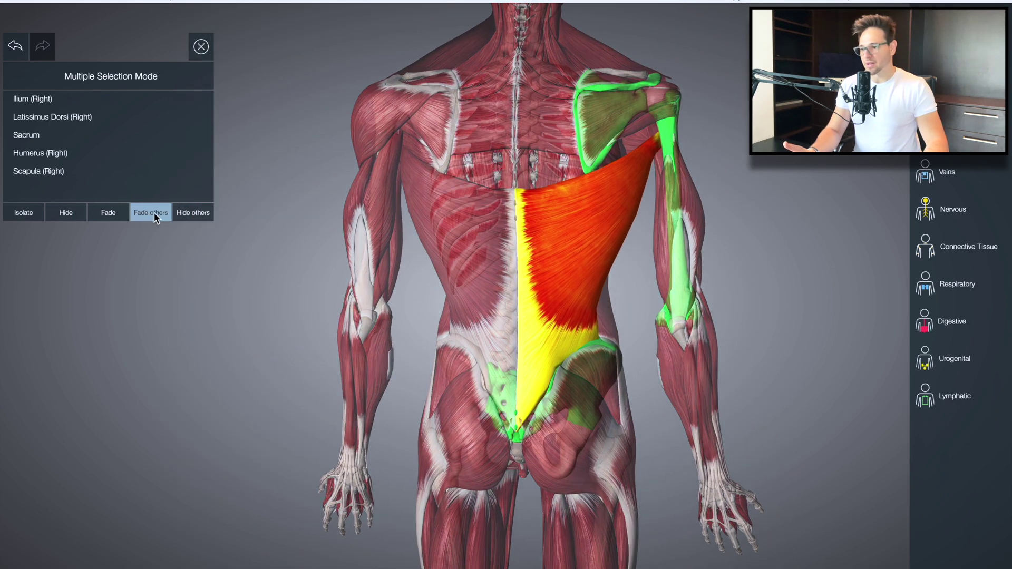
pyautogui.moveTo(835, 285); pyautogui.dragTo(651, 271)
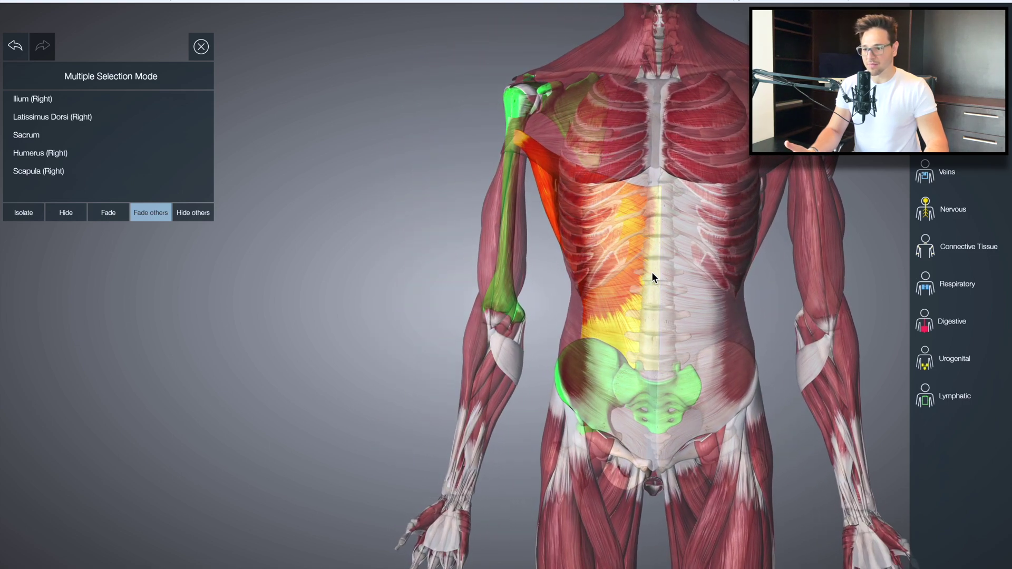
pyautogui.moveTo(364, 264); pyautogui.dragTo(551, 242)
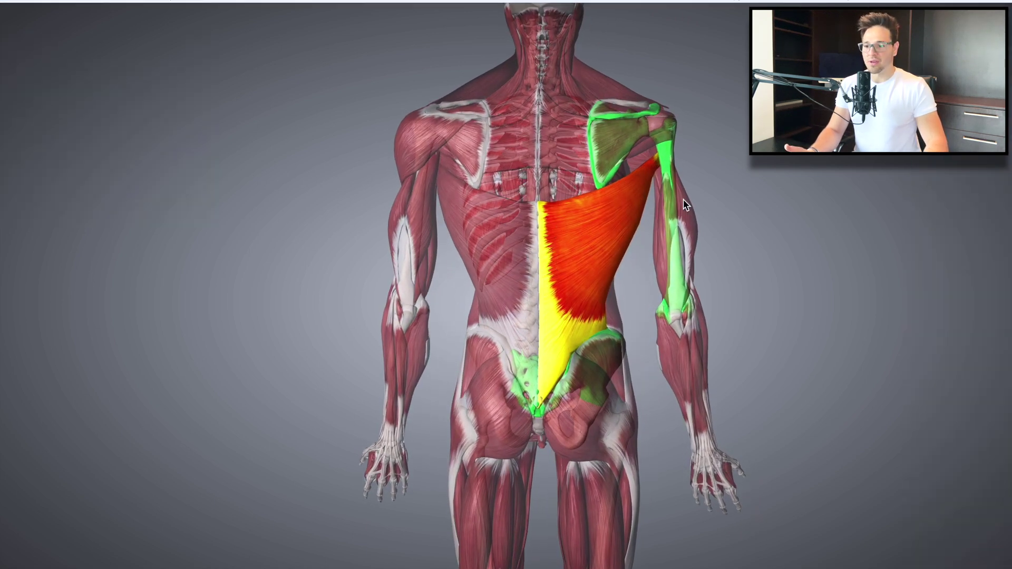
pyautogui.click(634, 189)
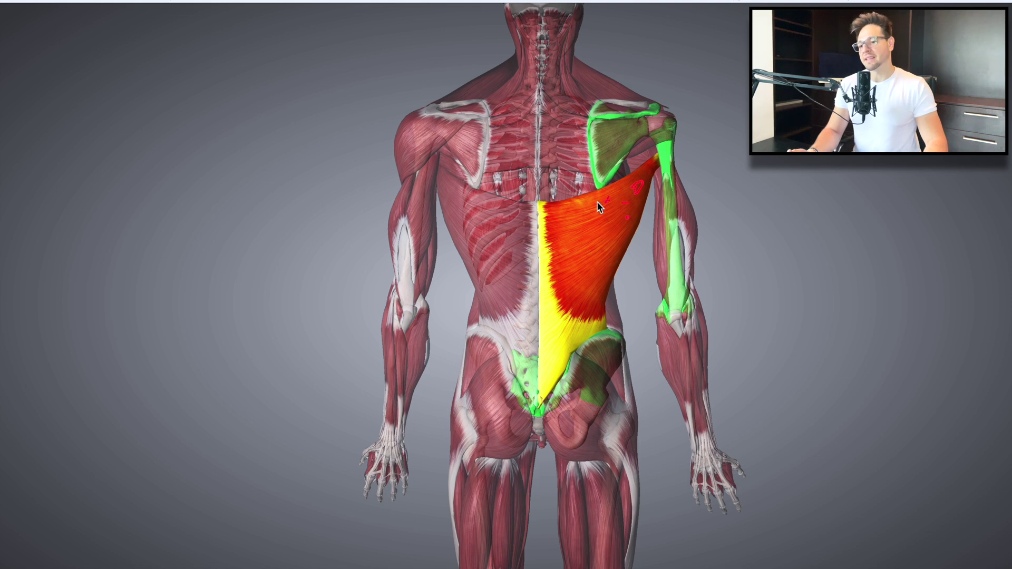
pyautogui.moveTo(607, 238); pyautogui.dragTo(565, 346)
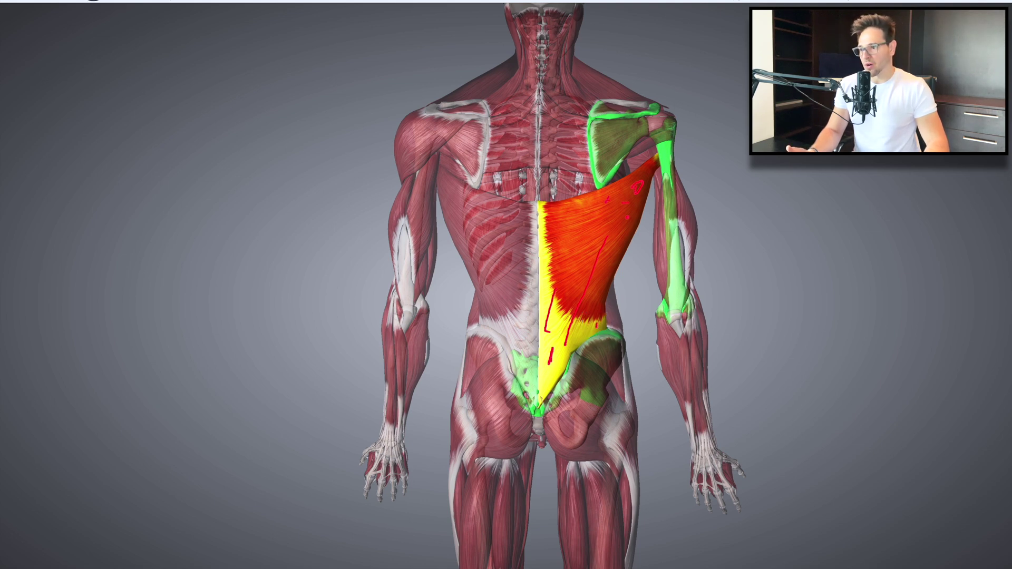
pyautogui.press('Escape')
pyautogui.moveTo(710, 375)
pyautogui.mouseDown()
pyautogui.moveTo(758, 324)
pyautogui.moveTo(856, 319)
pyautogui.moveTo(726, 327)
pyautogui.moveTo(835, 324)
pyautogui.mouseUp()
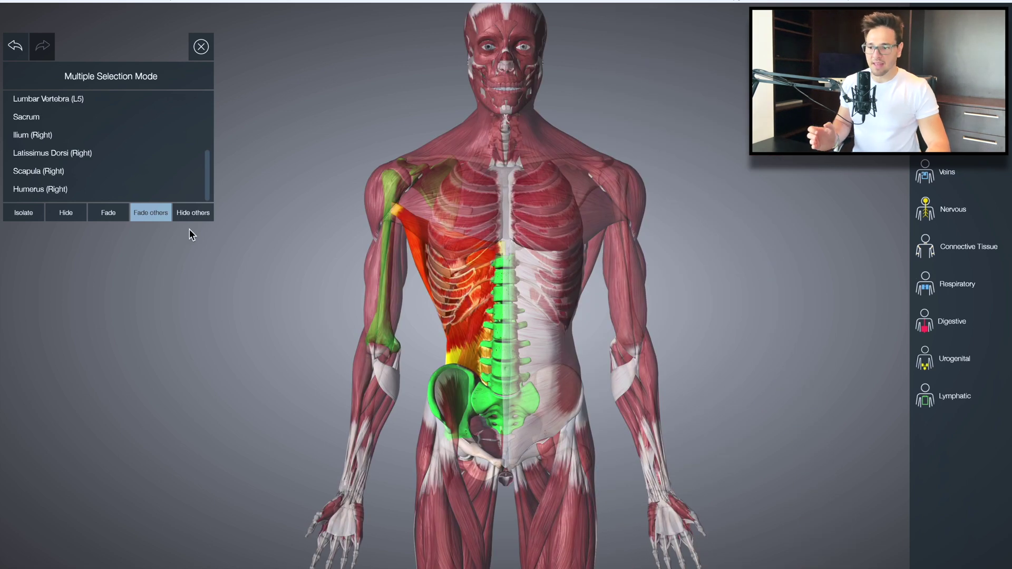
# Turn the body to a side profile and fade the unselected muscles to translucent again.
pyautogui.moveTo(285, 328); pyautogui.dragTo(291, 334)
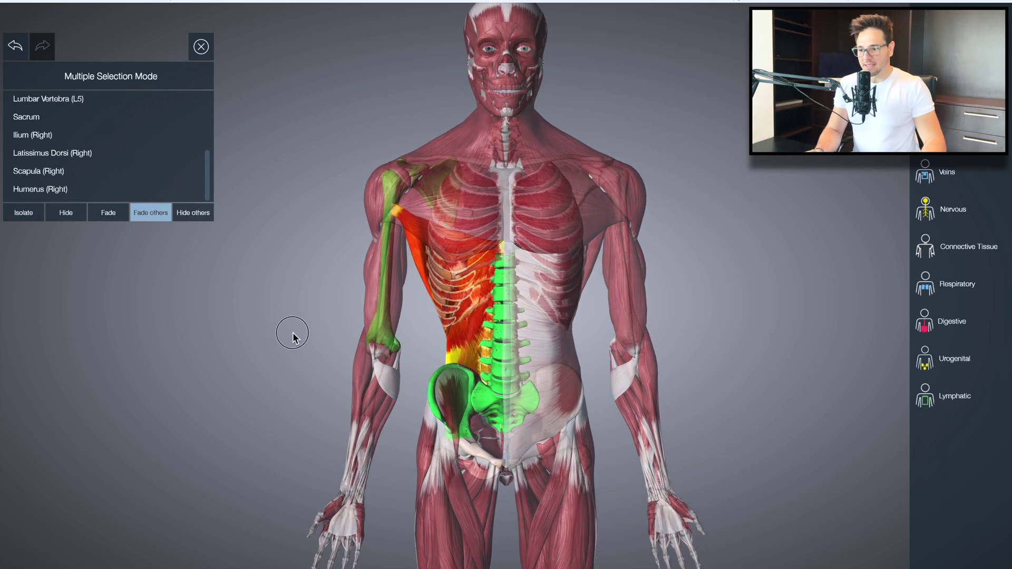
pyautogui.moveTo(258, 291); pyautogui.dragTo(436, 293)
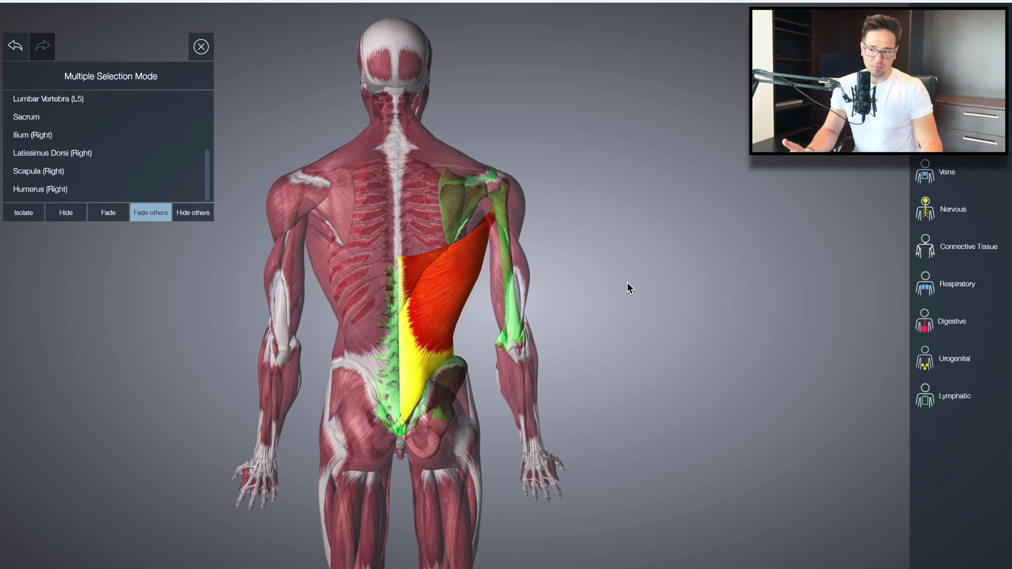
pyautogui.click(591, 273)
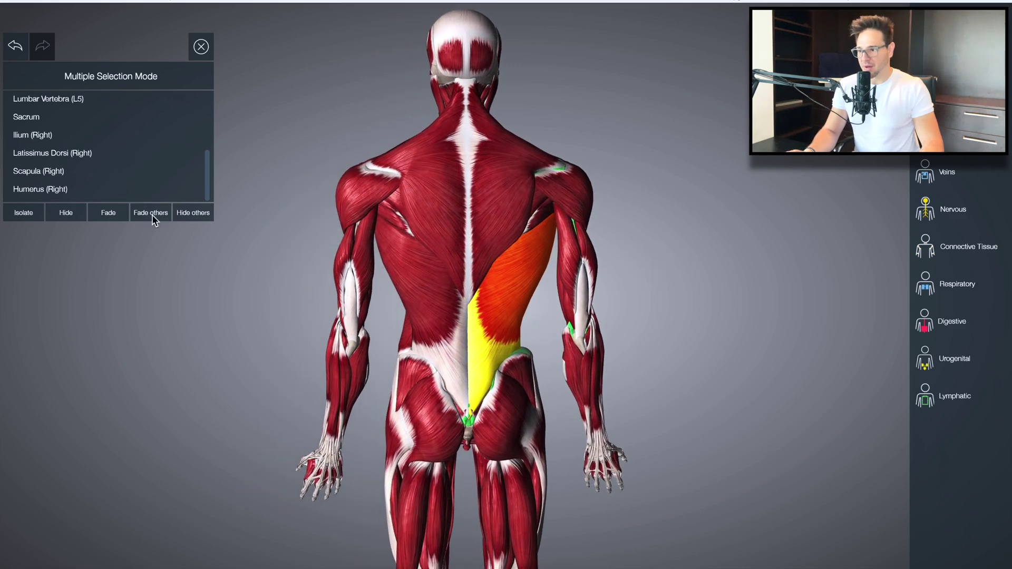
pyautogui.click(152, 214)
# Rotate the model through three-quarter back, back and front views, shifting it left and up.
pyautogui.moveTo(729, 279); pyautogui.dragTo(534, 274)
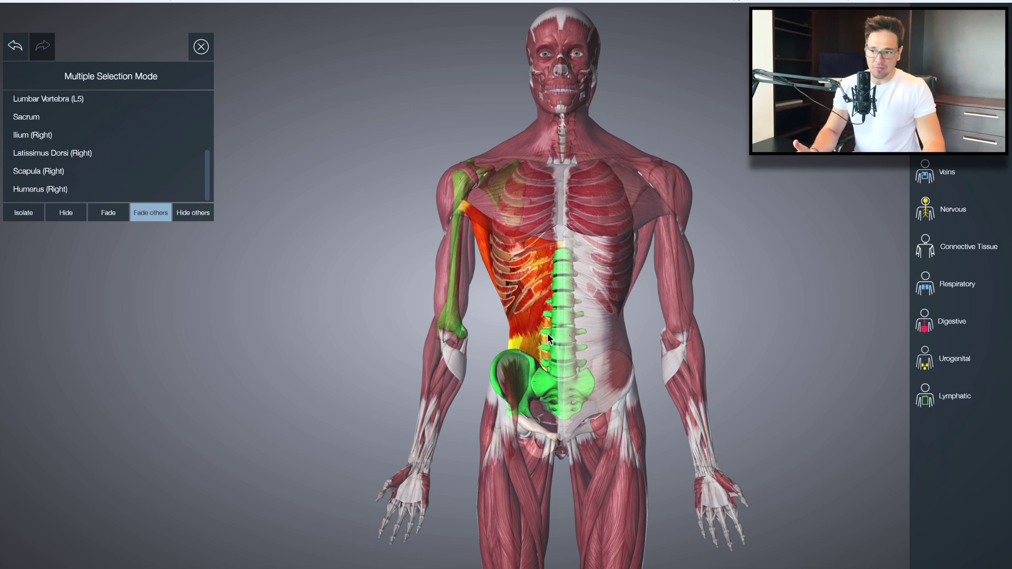
pyautogui.moveTo(404, 274); pyautogui.dragTo(491, 309)
pyautogui.moveTo(725, 315); pyautogui.dragTo(536, 321)
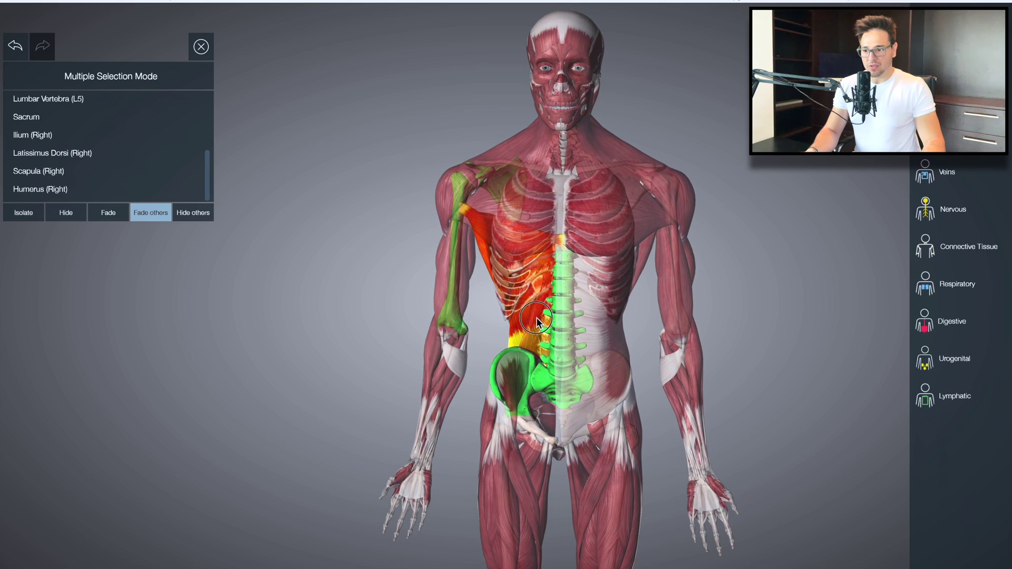
pyautogui.moveTo(336, 277); pyautogui.dragTo(238, 253)
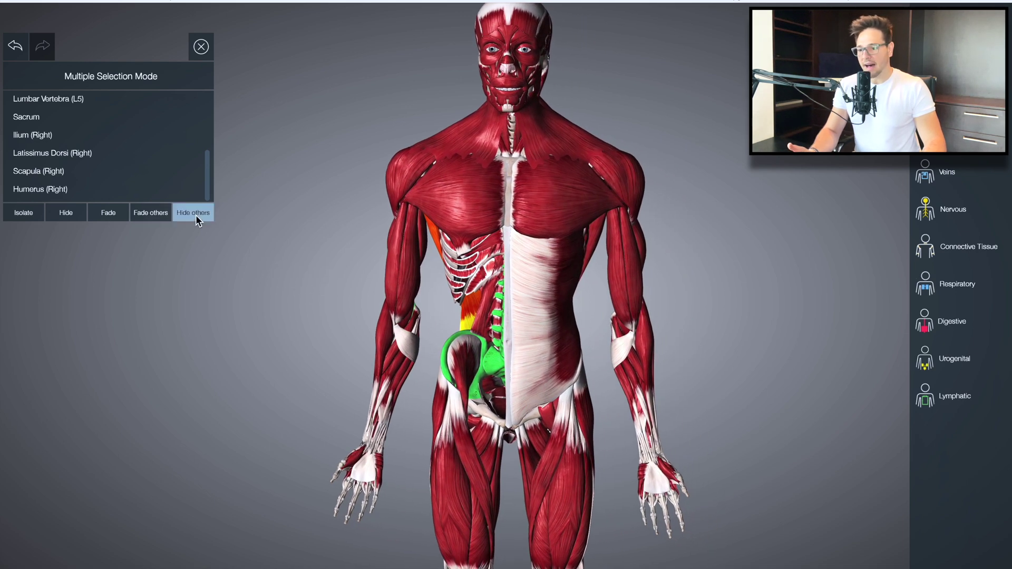
# Hide all other structures and add the right pubis and right ischium to the selection.
pyautogui.click(194, 213)
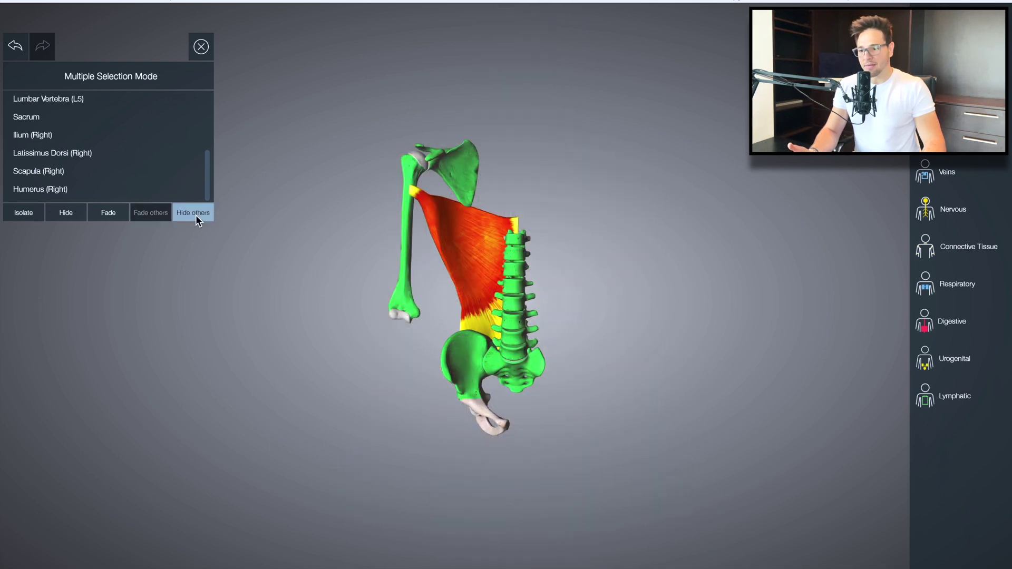
pyautogui.click(483, 412)
pyautogui.click(492, 428)
pyautogui.moveTo(444, 425); pyautogui.dragTo(749, 399)
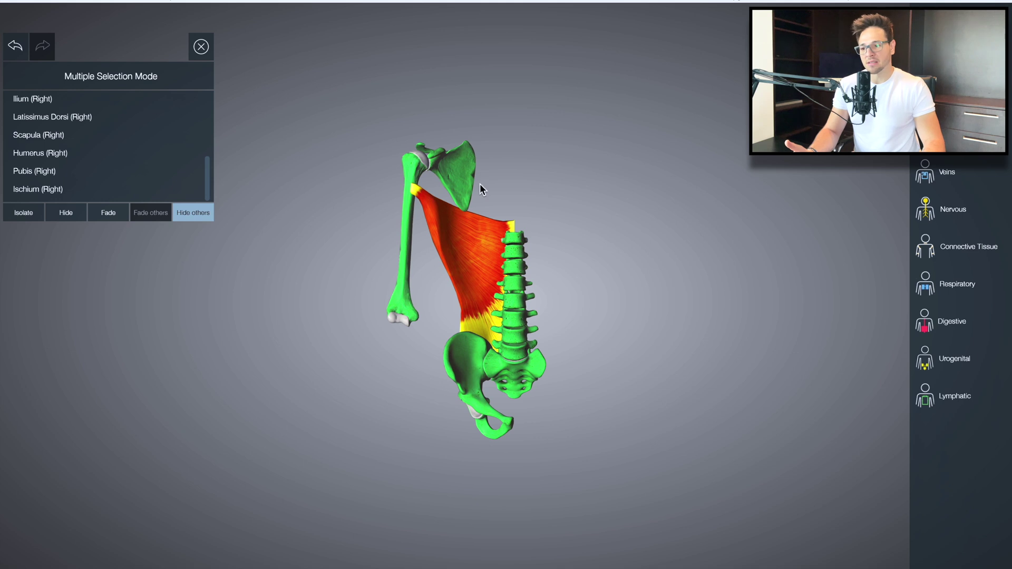
pyautogui.moveTo(630, 293); pyautogui.dragTo(855, 246)
# Show the nervous system around the isolated latissimus dorsi and bones, viewed side-on toward the ribcage.
pyautogui.click(942, 212)
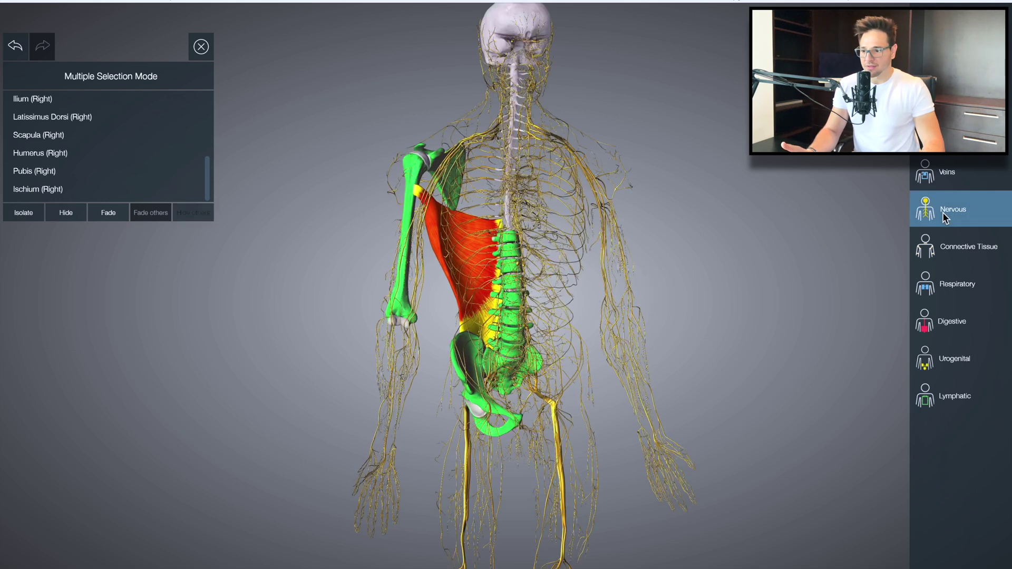
pyautogui.moveTo(757, 260)
pyautogui.mouseDown()
pyautogui.moveTo(847, 264)
pyautogui.moveTo(863, 280)
pyautogui.moveTo(745, 264)
pyautogui.mouseUp()
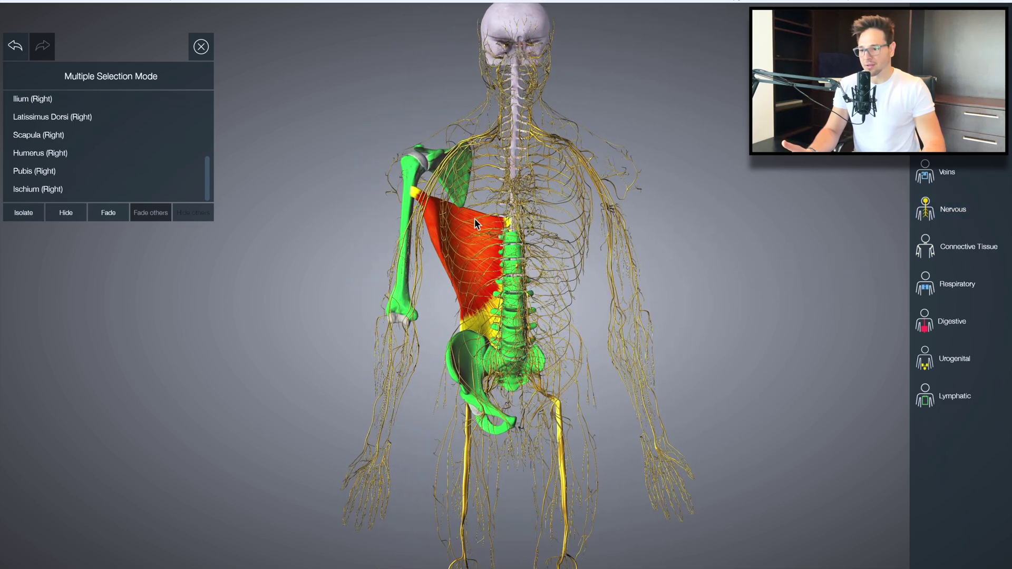
pyautogui.scroll(5, 410, 322)
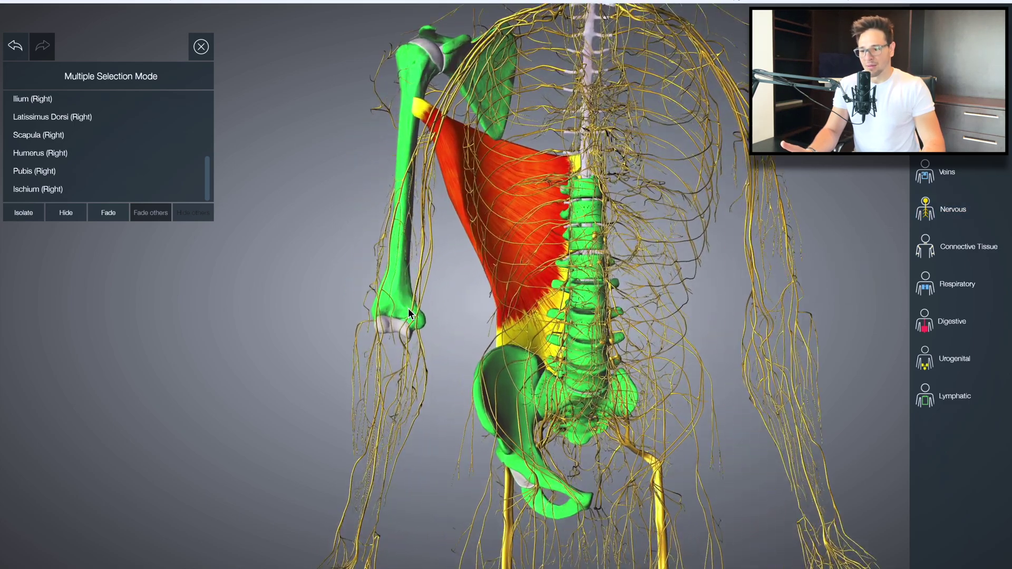
pyautogui.scroll(-4, 259, 281)
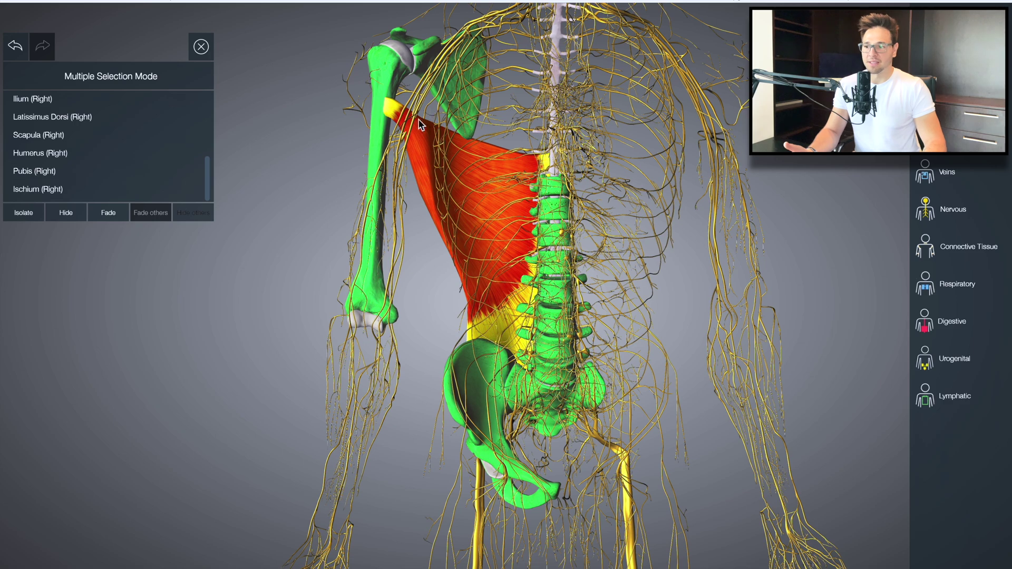
pyautogui.moveTo(320, 161); pyautogui.dragTo(370, 177)
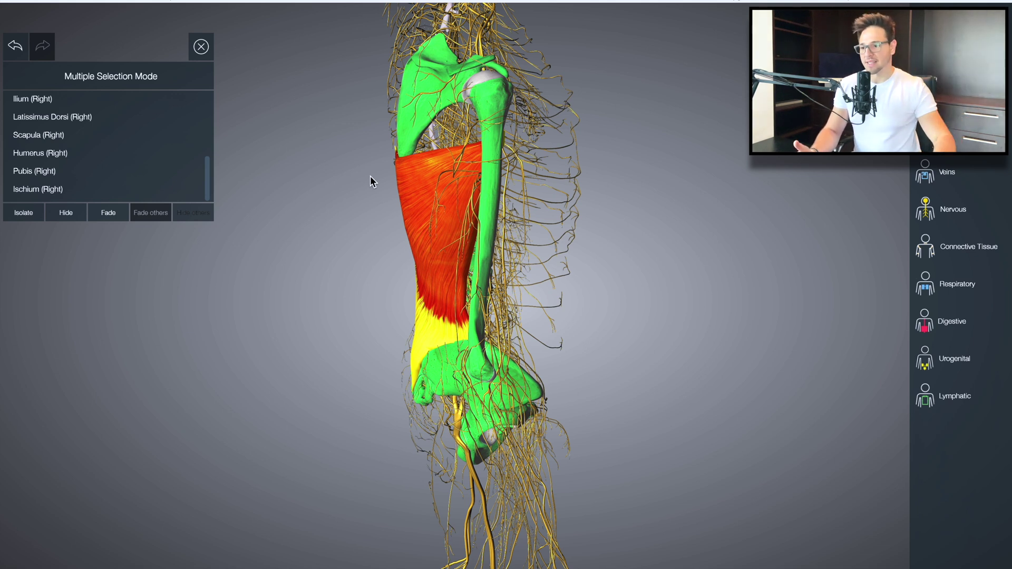
pyautogui.moveTo(556, 249); pyautogui.dragTo(369, 201)
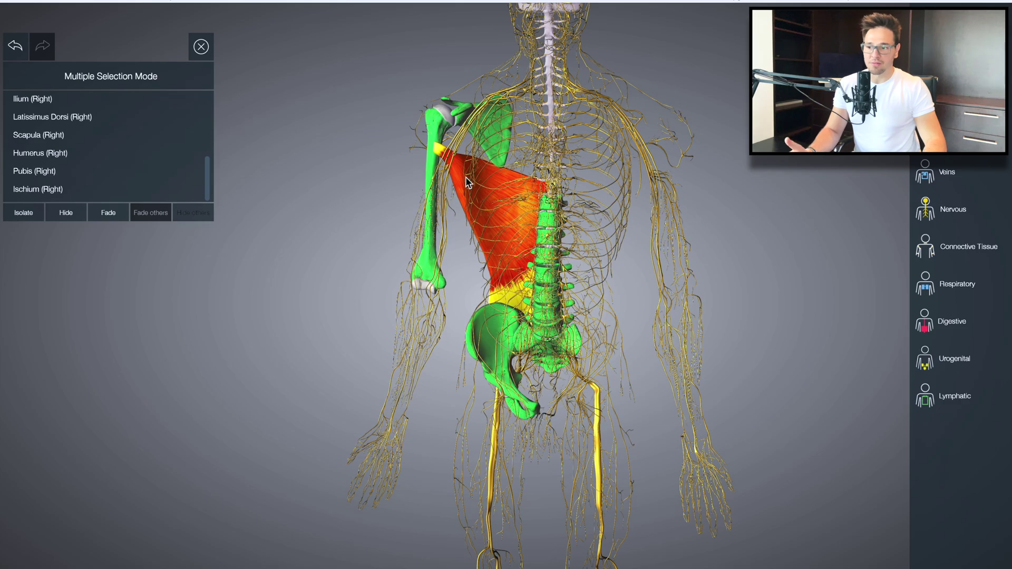
pyautogui.scroll(6, 478, 293)
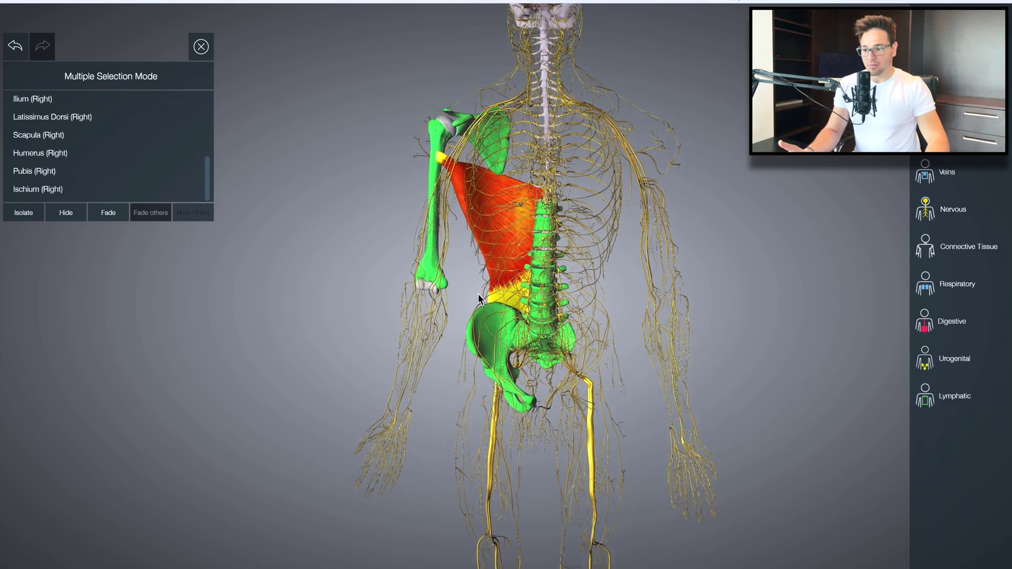
pyautogui.scroll(-6, 586, 353)
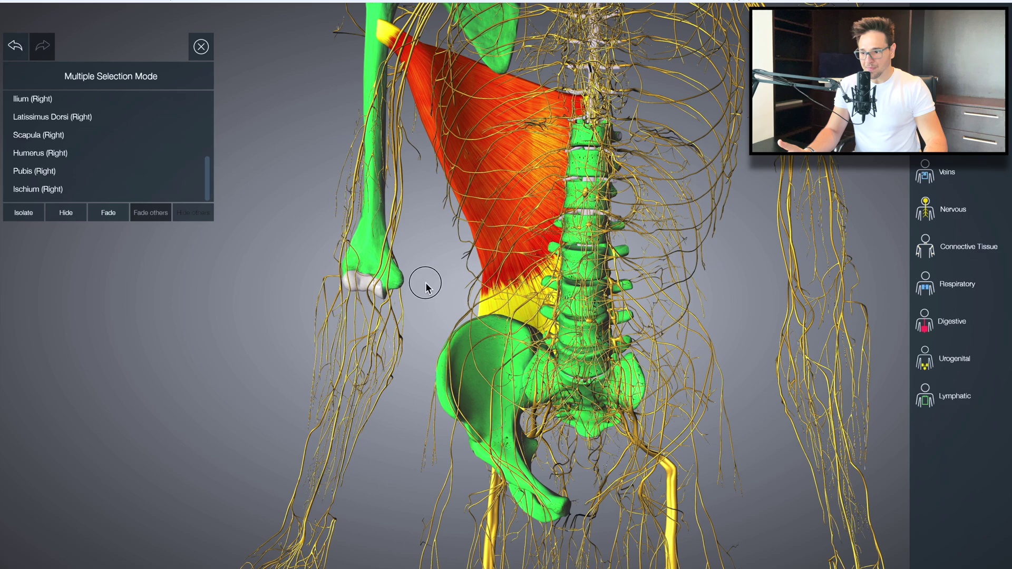
pyautogui.moveTo(426, 287); pyautogui.dragTo(540, 307)
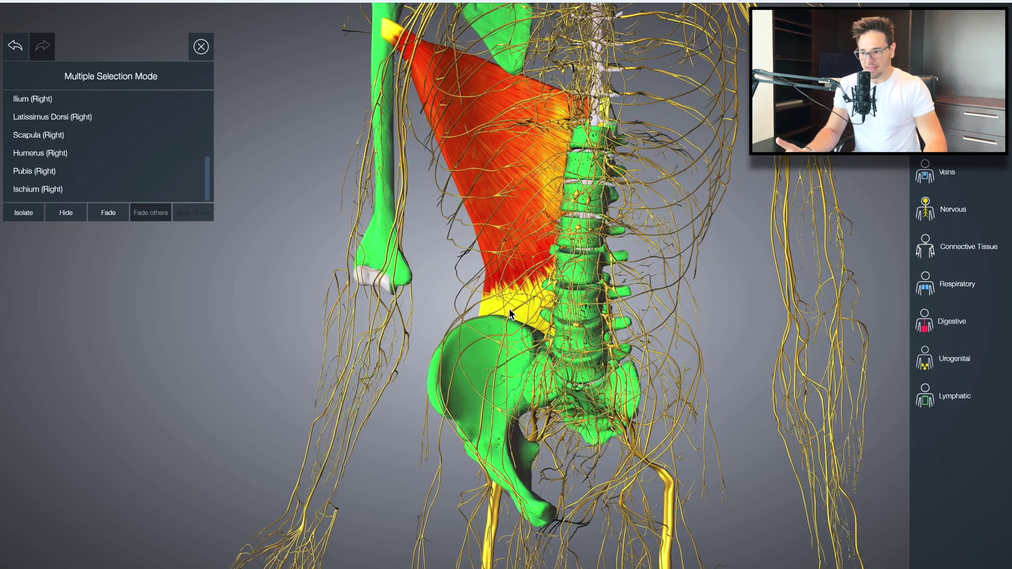